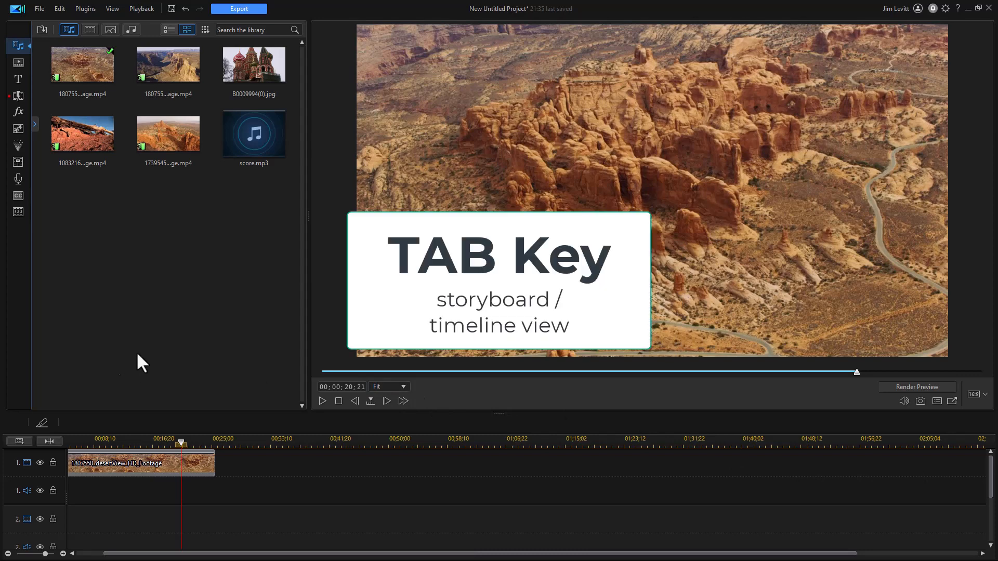
- Add the 1739545_dryLand_HD_Footage clip to the second video track, starting at about 00;00;15;23
{"action": "key", "text": "Tab"}
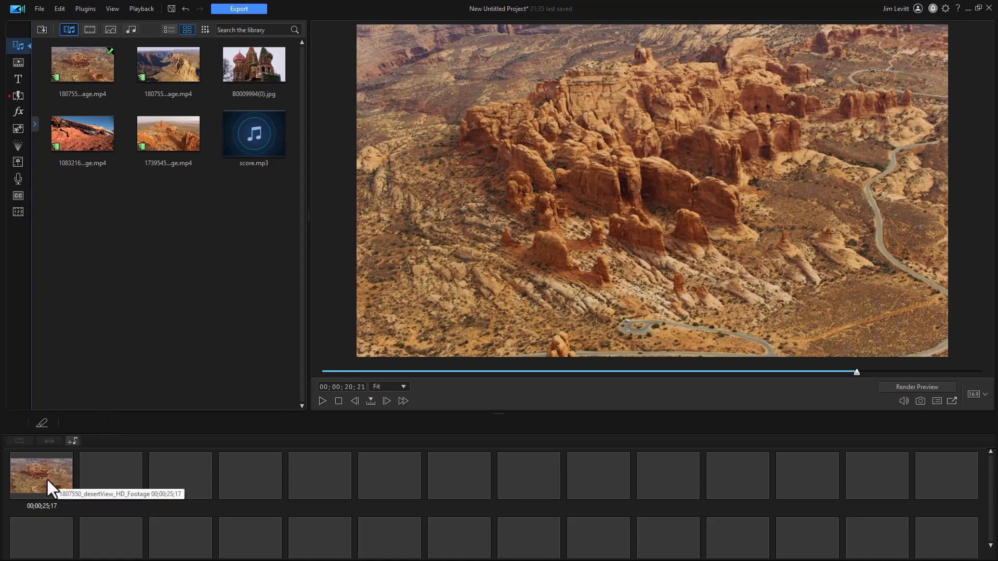
{"action": "key", "text": "Tab"}
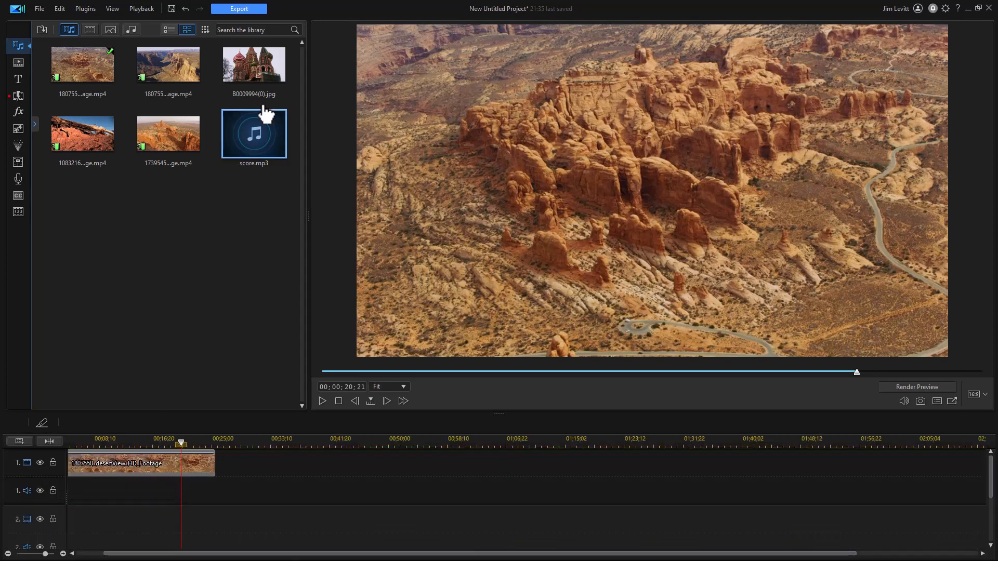
{"action": "left_click_drag", "start_coordinate": [167, 137], "coordinate": [124, 522]}
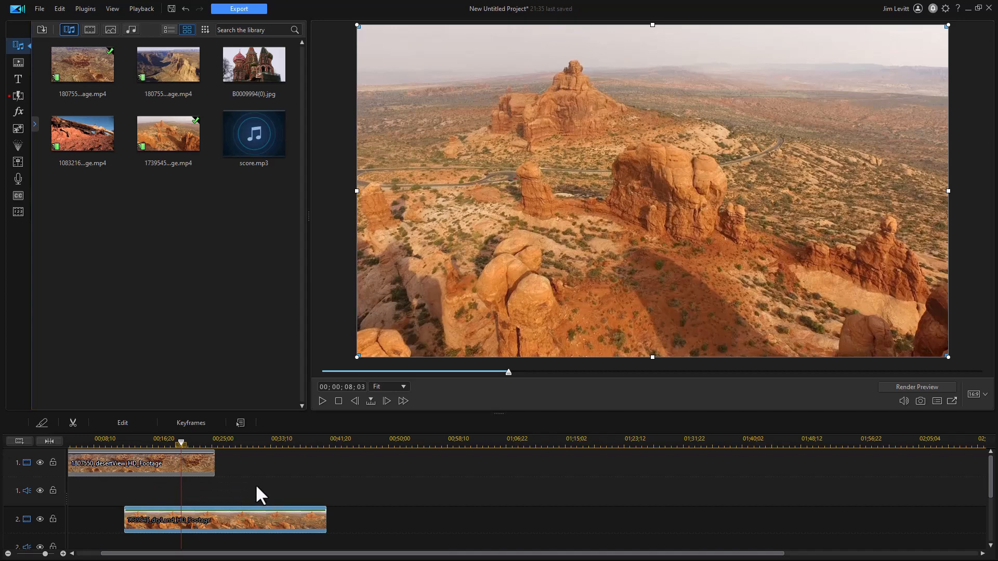
- Split the dryLand clip on track 2 at the end of the desertView clip on track 1
{"action": "key", "text": "Tab"}
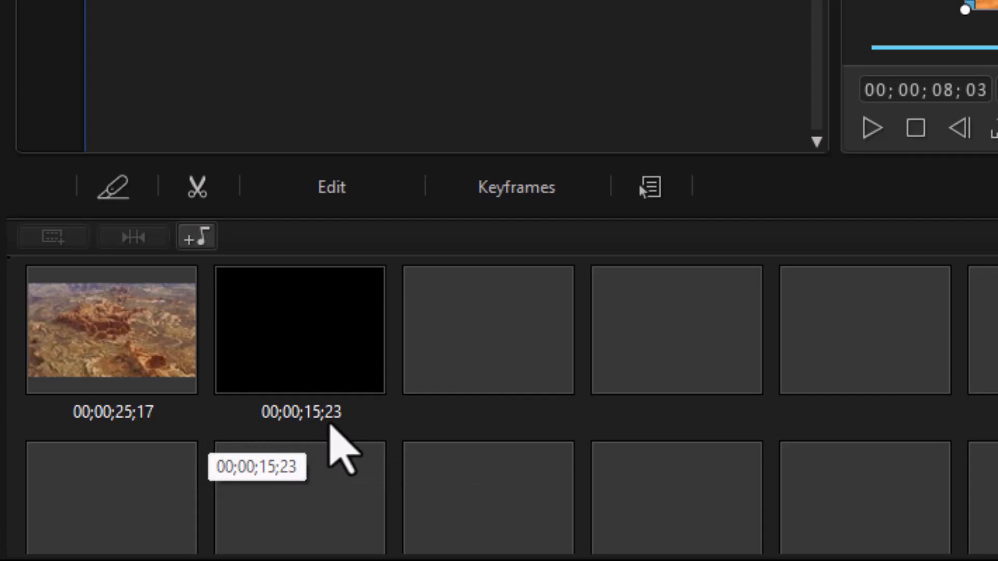
{"action": "key", "text": "Tab"}
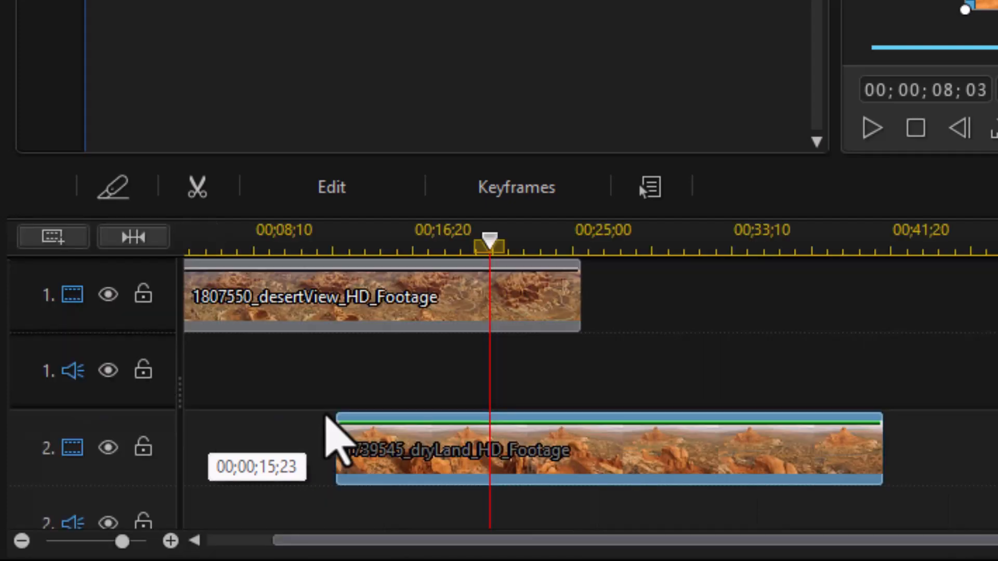
{"action": "left_click", "coordinate": [552, 306]}
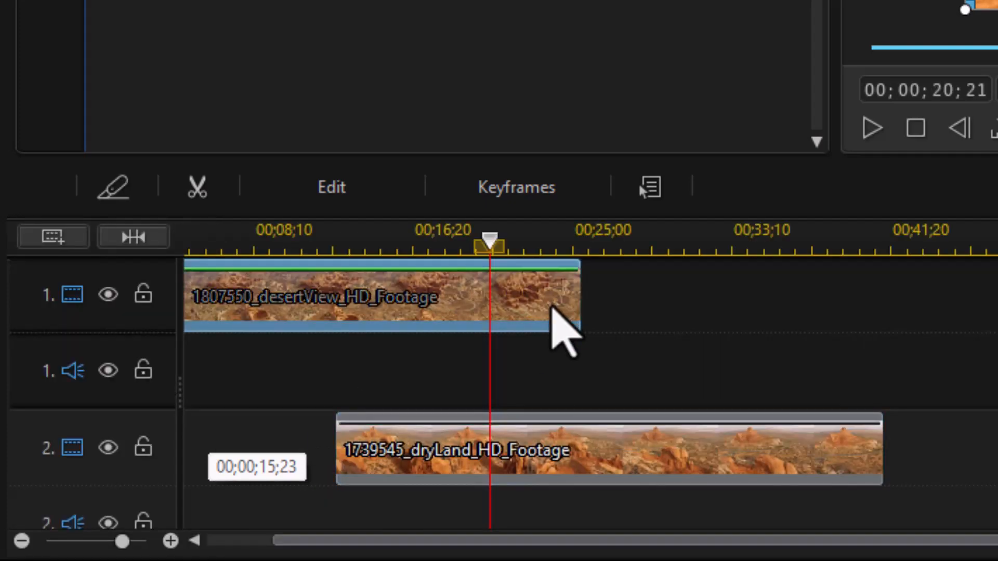
{"action": "key", "text": "End"}
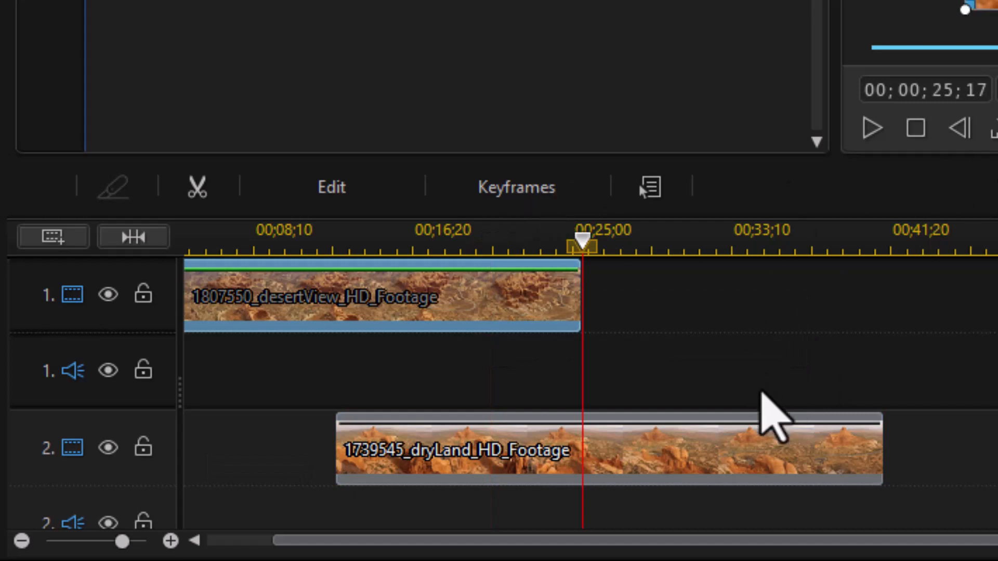
{"action": "left_click", "coordinate": [755, 471]}
{"action": "scroll", "coordinate": [754, 471], "scroll_direction": "down", "scroll_amount": 1}
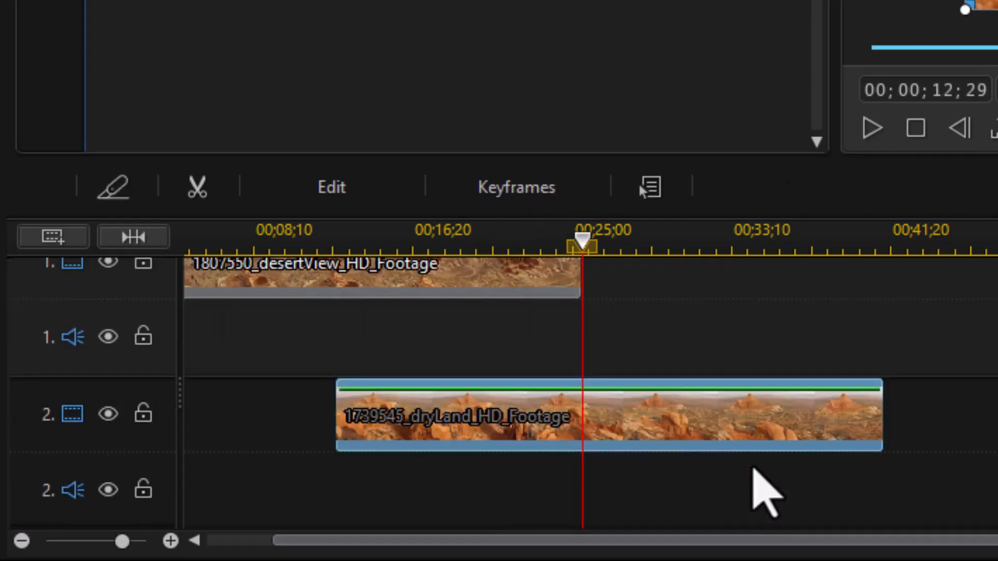
{"action": "key", "text": "ctrl+t"}
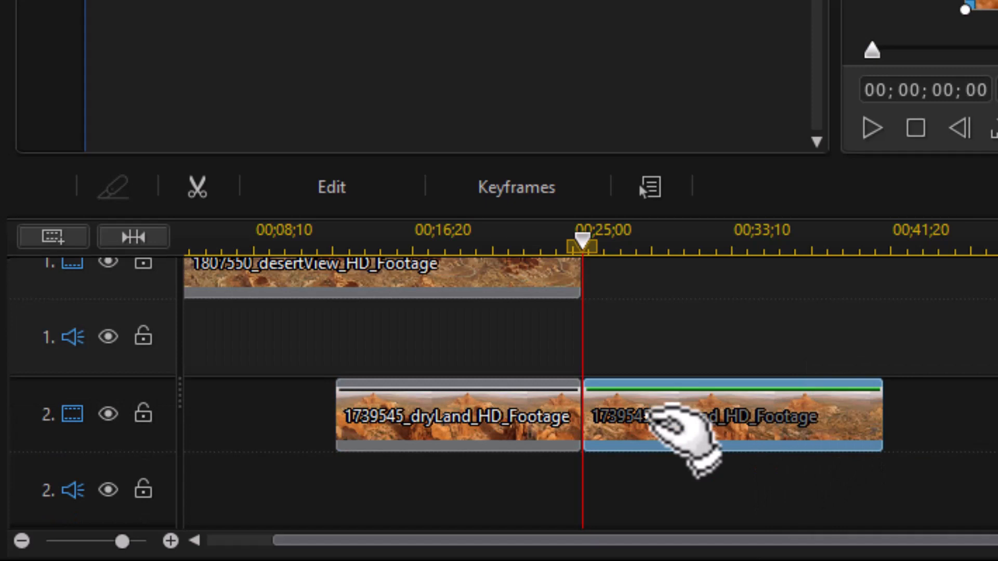
- Undo the split and delete the dryLand clip from track 2
{"action": "mouse_move", "coordinate": [667, 424]}
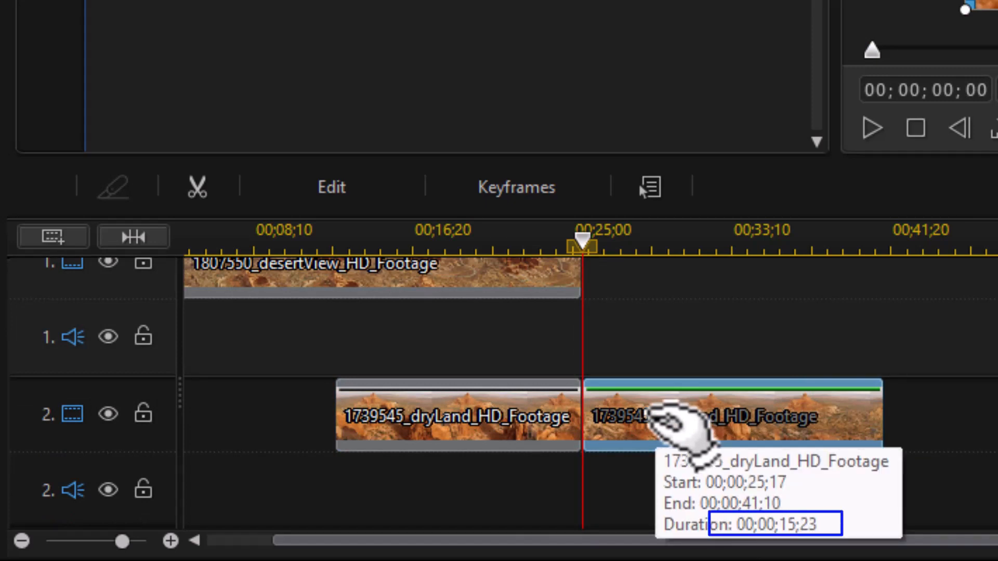
{"action": "key", "text": "ctrl+z"}
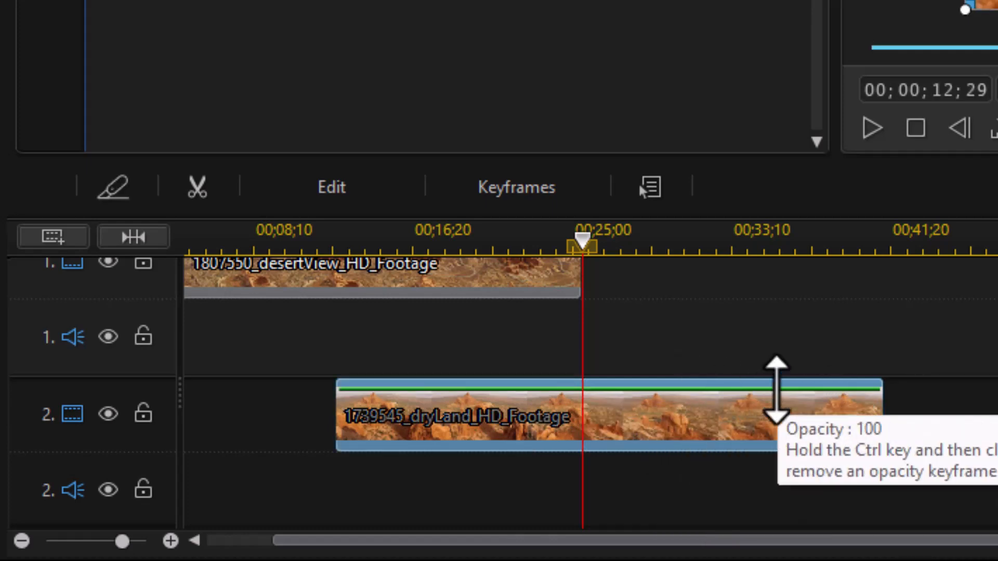
{"action": "key", "text": "Delete"}
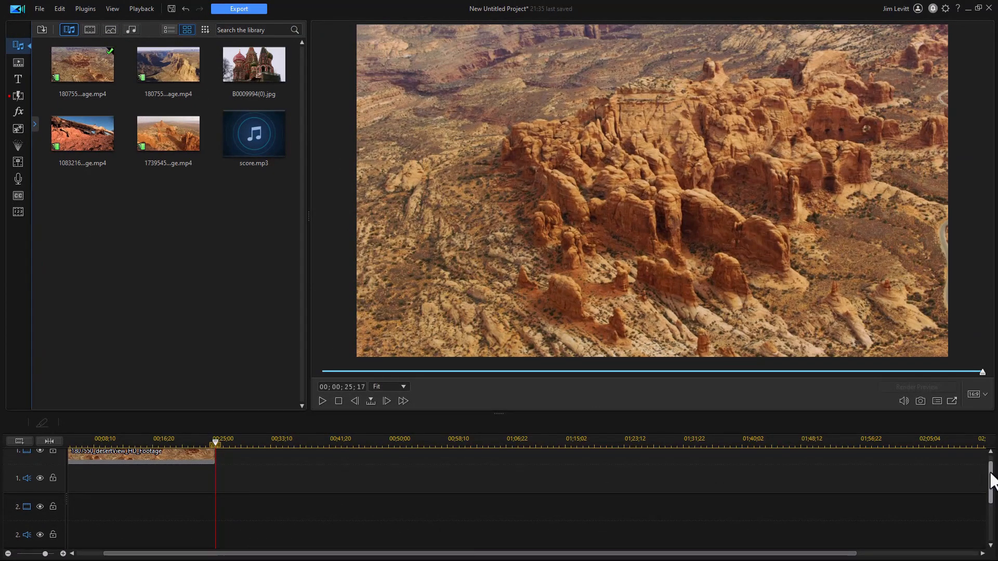
- Append the 1807556_canyonView and 1083216_desertMonuments clips after the desertView clip on track 1
{"action": "left_click_drag", "start_coordinate": [990, 472], "coordinate": [986, 441]}
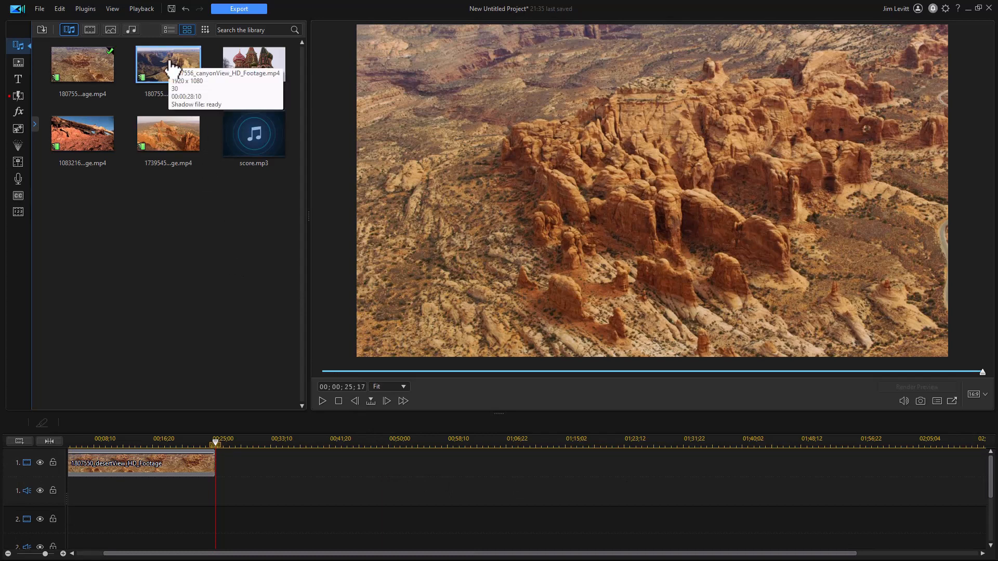
{"action": "left_click_drag", "start_coordinate": [171, 67], "coordinate": [217, 476]}
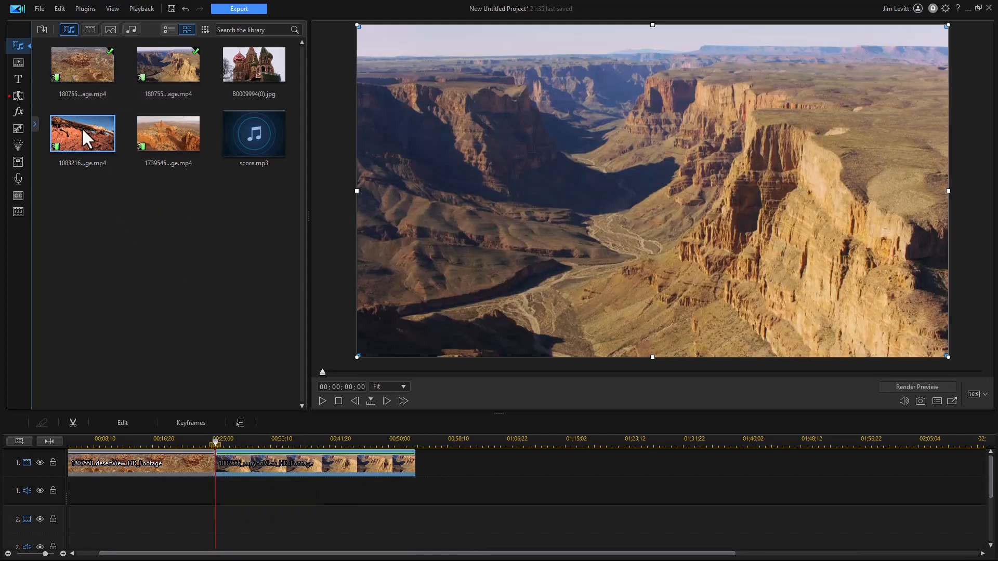
{"action": "left_click_drag", "start_coordinate": [82, 145], "coordinate": [414, 481]}
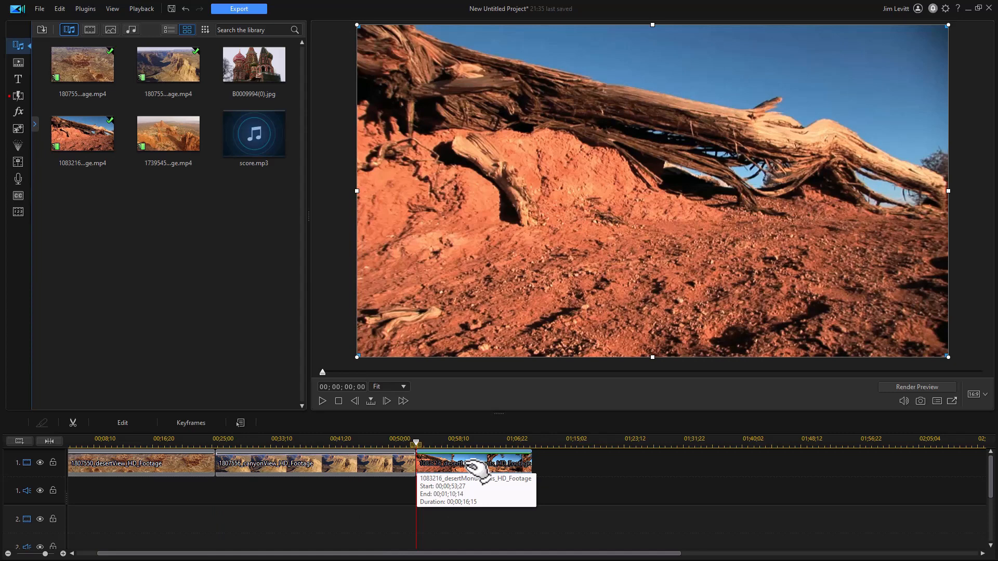
- Reorder the clips in the storyboard to canyonView, desertView, then desertMonuments
{"action": "key", "text": "Tab"}
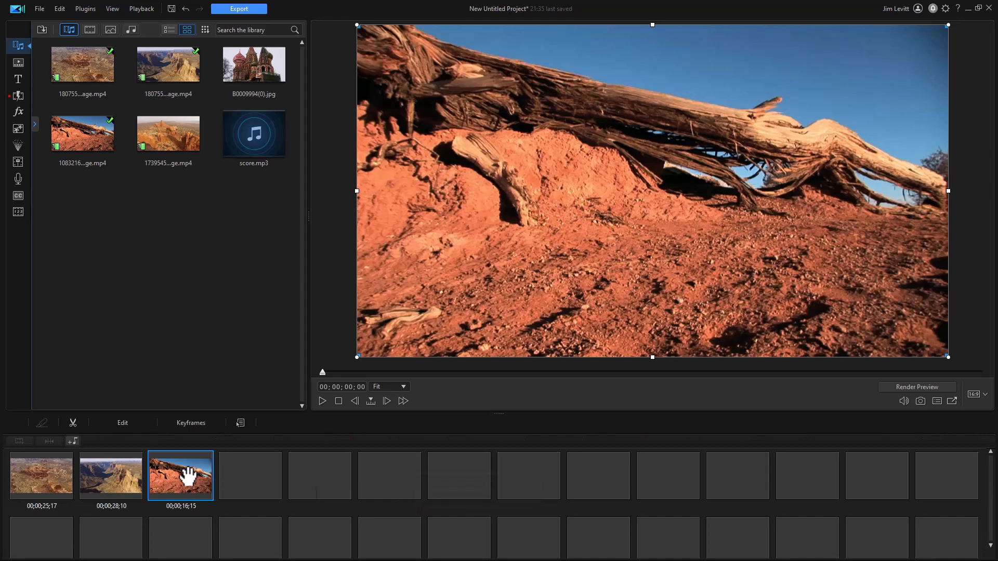
{"action": "left_click_drag", "start_coordinate": [164, 484], "coordinate": [83, 486]}
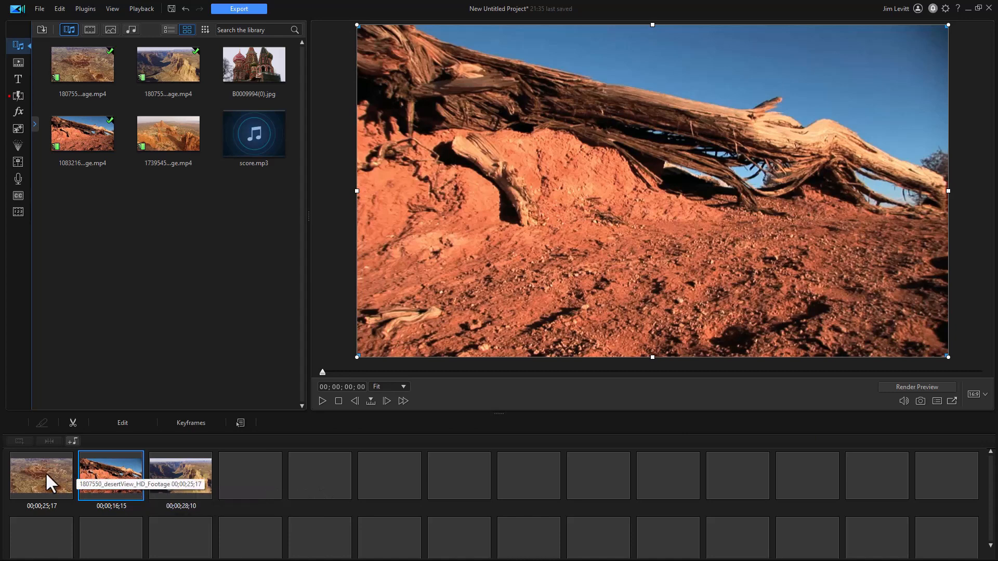
{"action": "left_click_drag", "start_coordinate": [64, 481], "coordinate": [217, 484]}
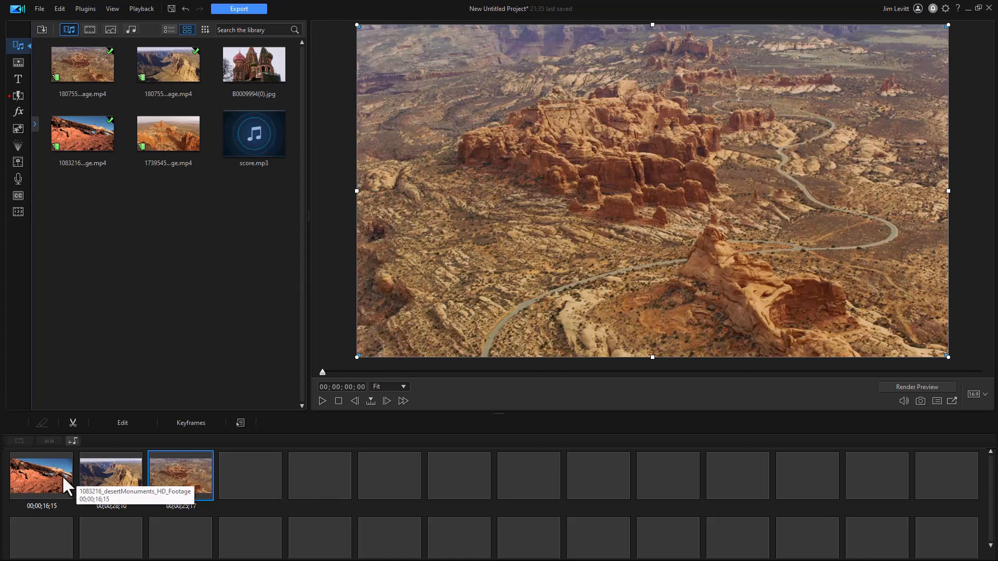
{"action": "left_click_drag", "start_coordinate": [59, 477], "coordinate": [218, 491]}
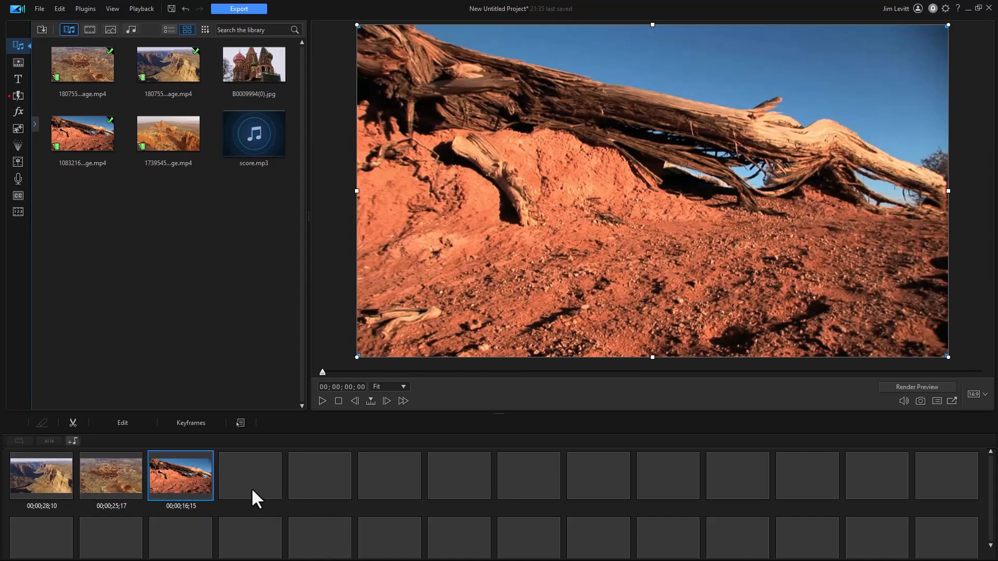
- Shift the desertMonuments clip slightly later on the timeline, leaving a one-frame gap after desertView
{"action": "key", "text": "Tab"}
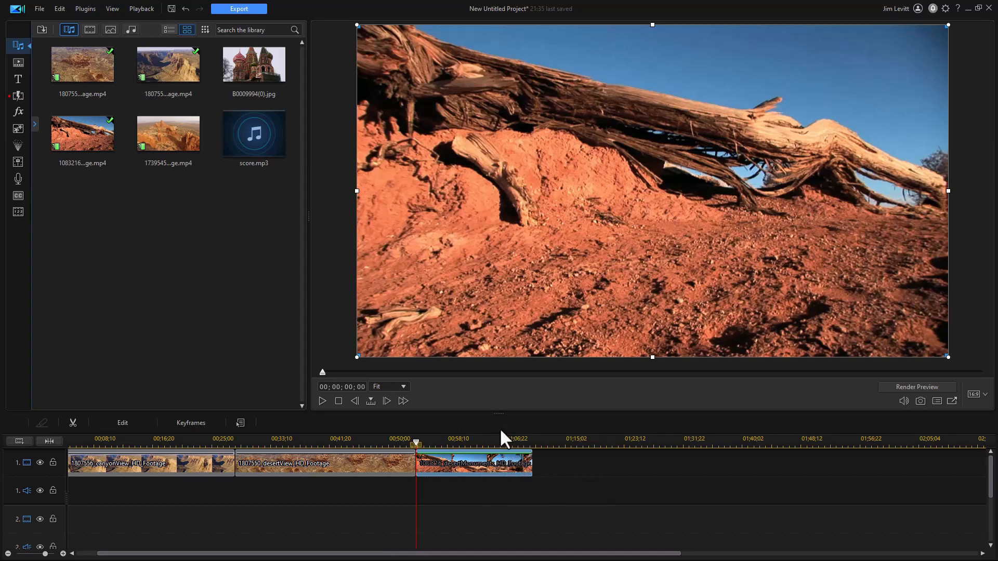
{"action": "left_click", "coordinate": [589, 464]}
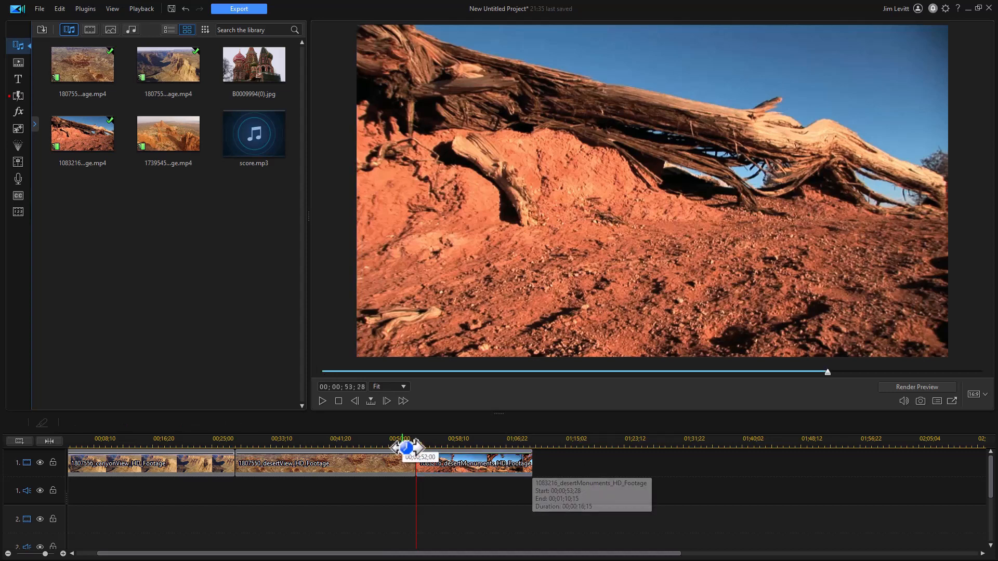
{"action": "left_click_drag", "start_coordinate": [407, 447], "coordinate": [451, 444]}
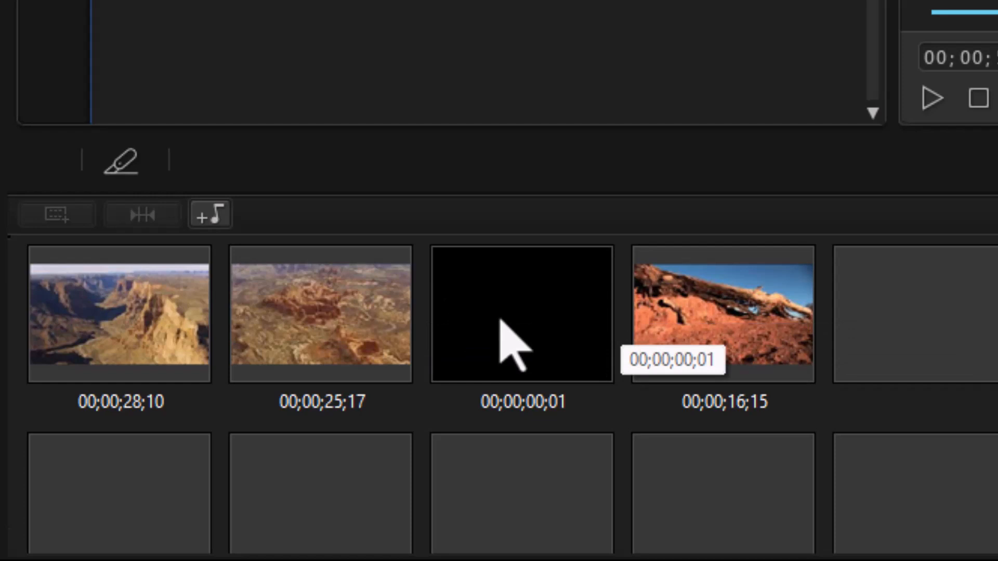
- Move the desertMonuments clip into the gap slot in the storyboard, then undo the move
{"action": "left_click_drag", "start_coordinate": [757, 322], "coordinate": [481, 304]}
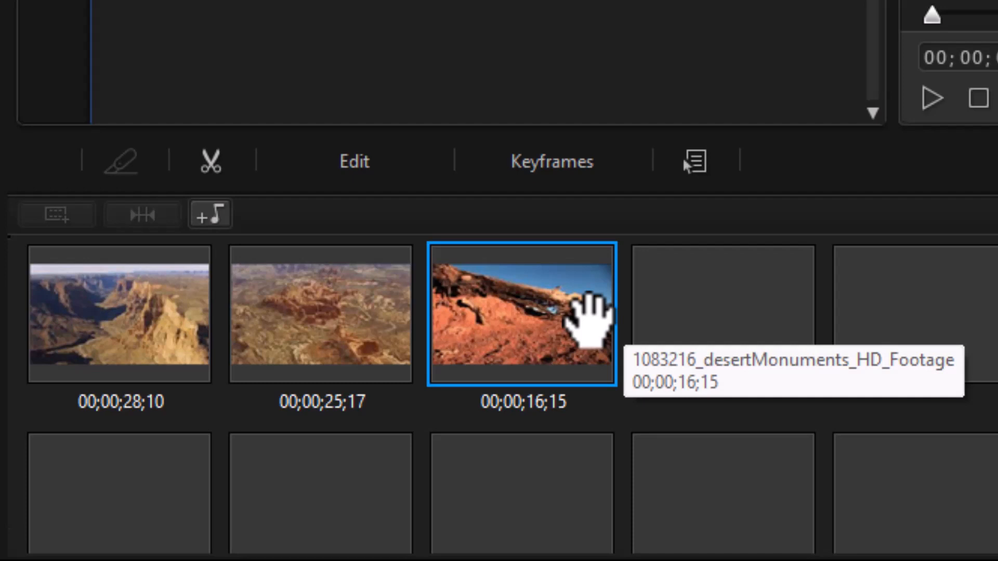
{"action": "key", "text": "ctrl+z"}
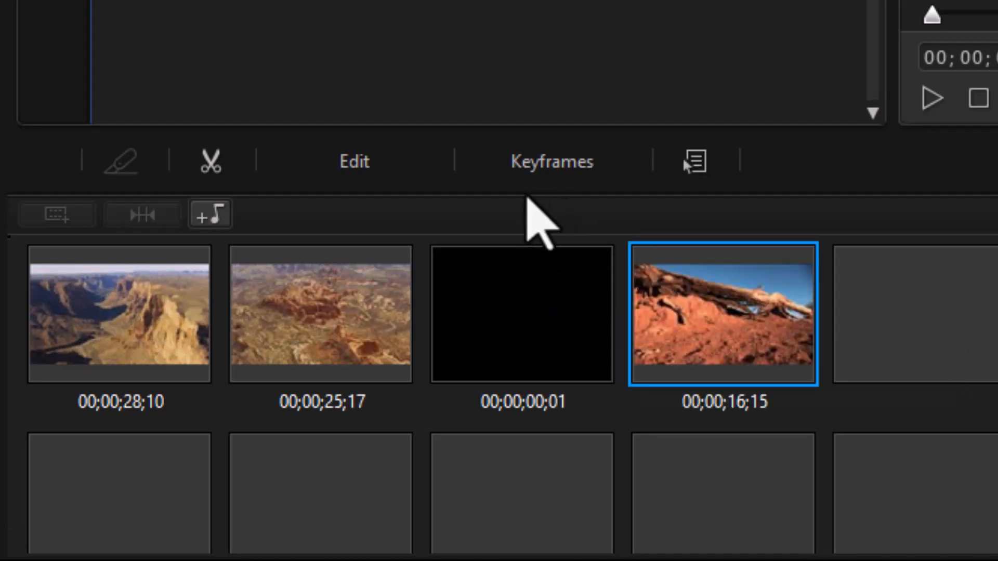
- Drag the desertMonuments clip back against the desertView clip on the timeline to close the gap
{"action": "key", "text": "Tab"}
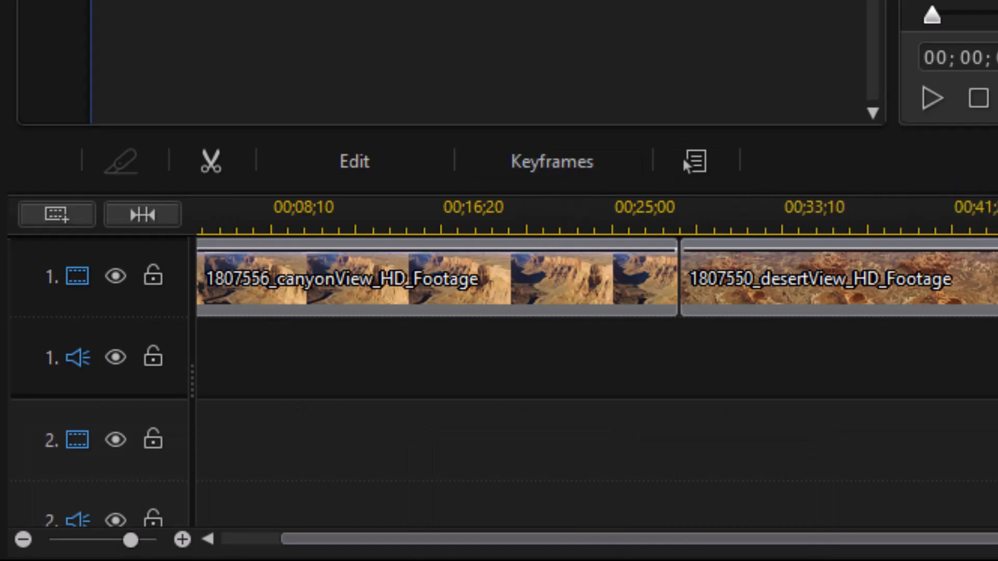
{"action": "left_click_drag", "start_coordinate": [400, 214], "coordinate": [996, 214]}
{"action": "mouse_move", "coordinate": [717, 297]}
{"action": "left_mouse_down"}
{"action": "mouse_move", "coordinate": [691, 299]}
{"action": "mouse_move", "coordinate": [701, 293]}
{"action": "left_mouse_up"}
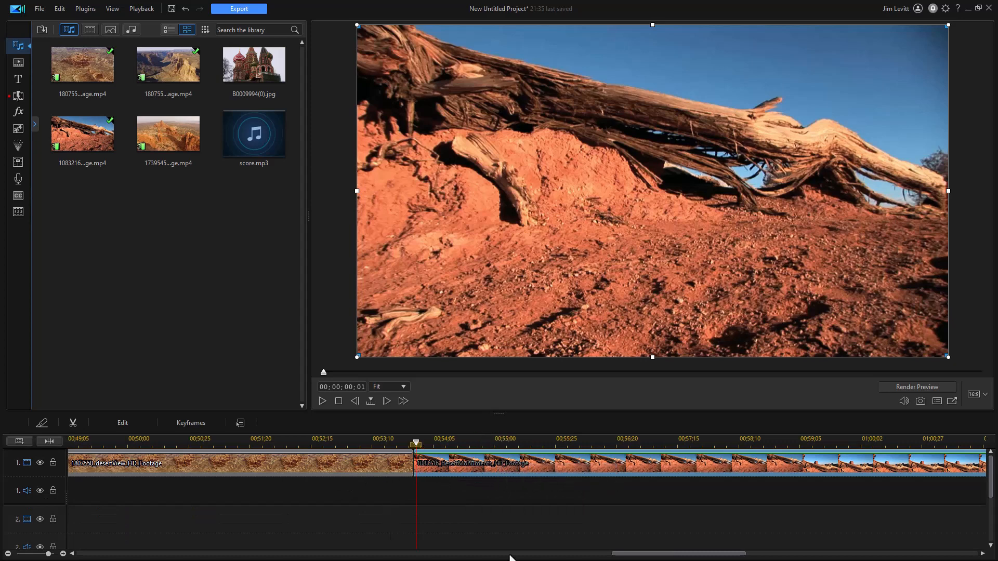
- Review the desertMonuments clip on the timeline and fit the whole project into the timeline view
{"action": "left_click_drag", "start_coordinate": [652, 556], "coordinate": [809, 554]}
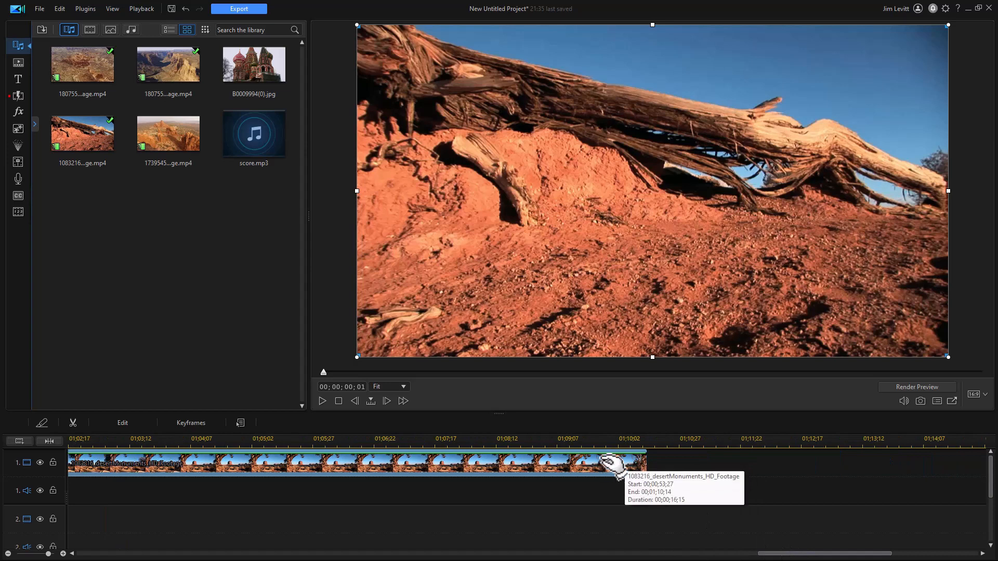
{"action": "left_click", "coordinate": [613, 462]}
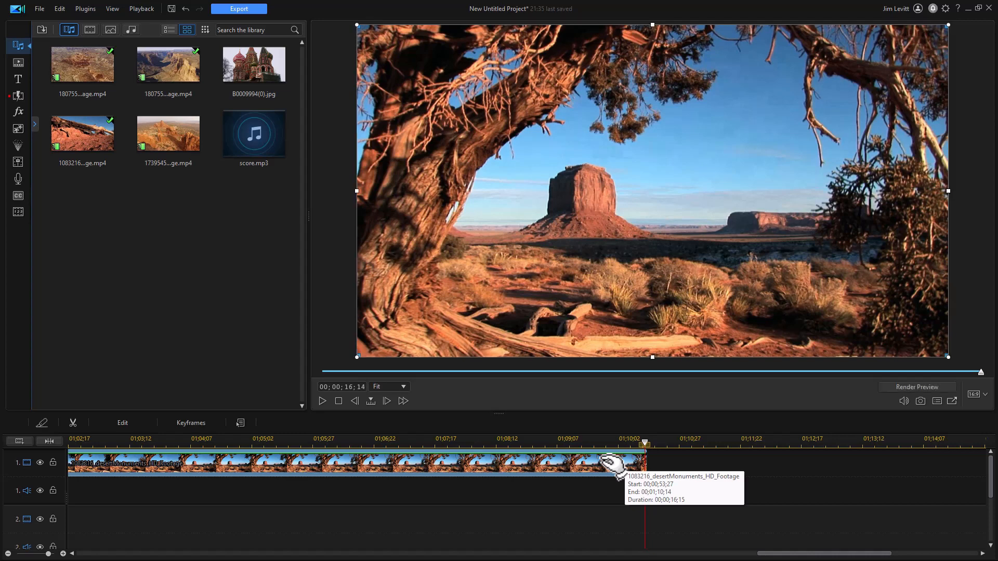
{"action": "left_click", "coordinate": [613, 464]}
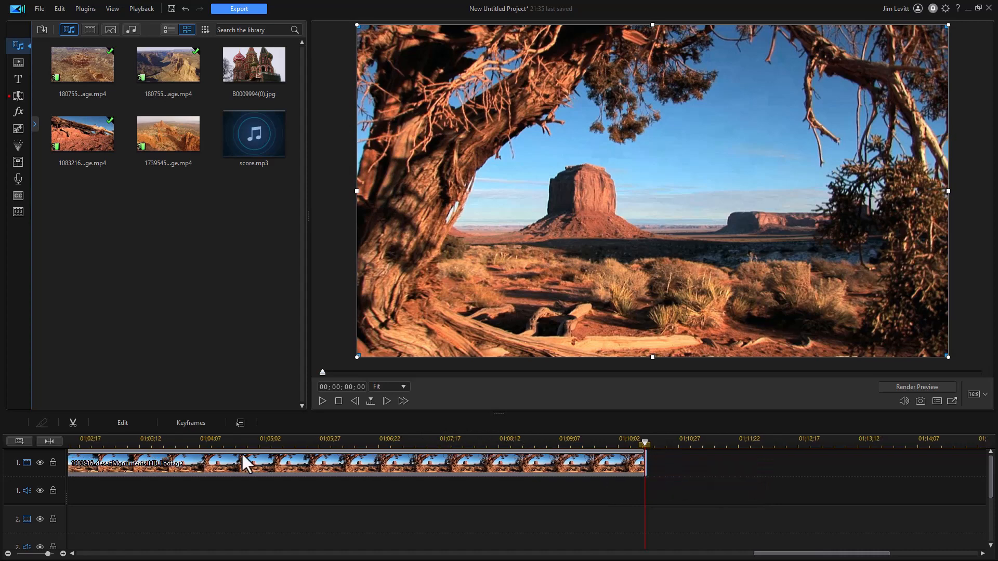
{"action": "left_click", "coordinate": [51, 440]}
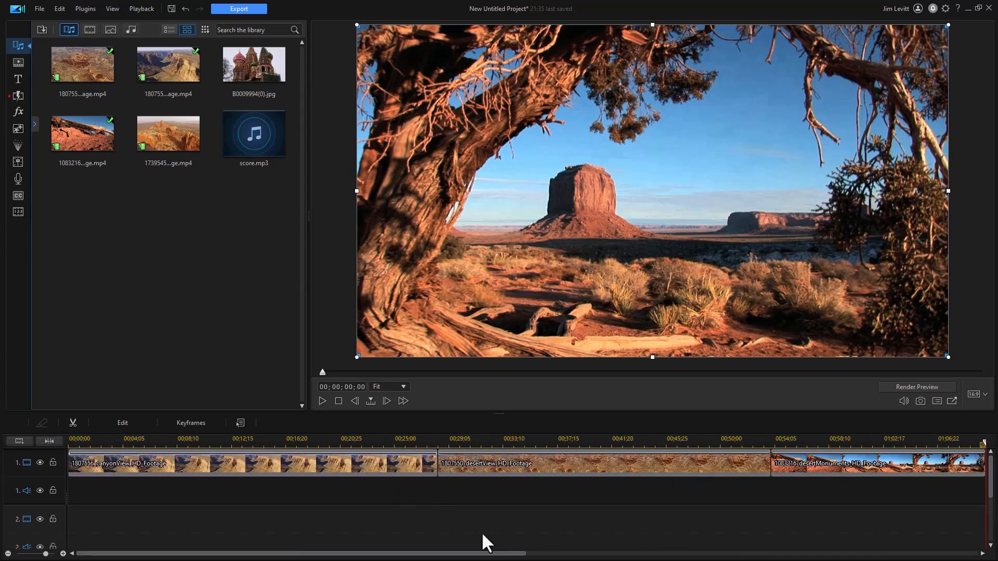
{"action": "left_click_drag", "start_coordinate": [423, 554], "coordinate": [468, 559]}
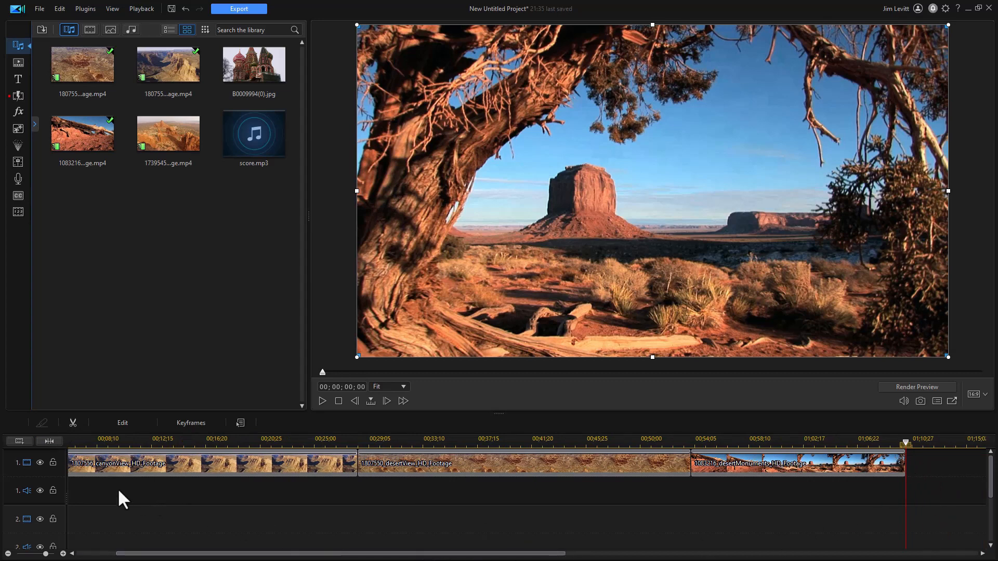
- Toggle between storyboard and timeline views, then remove the one-frame desertMonuments item from the storyboard
{"action": "key", "text": "Tab"}
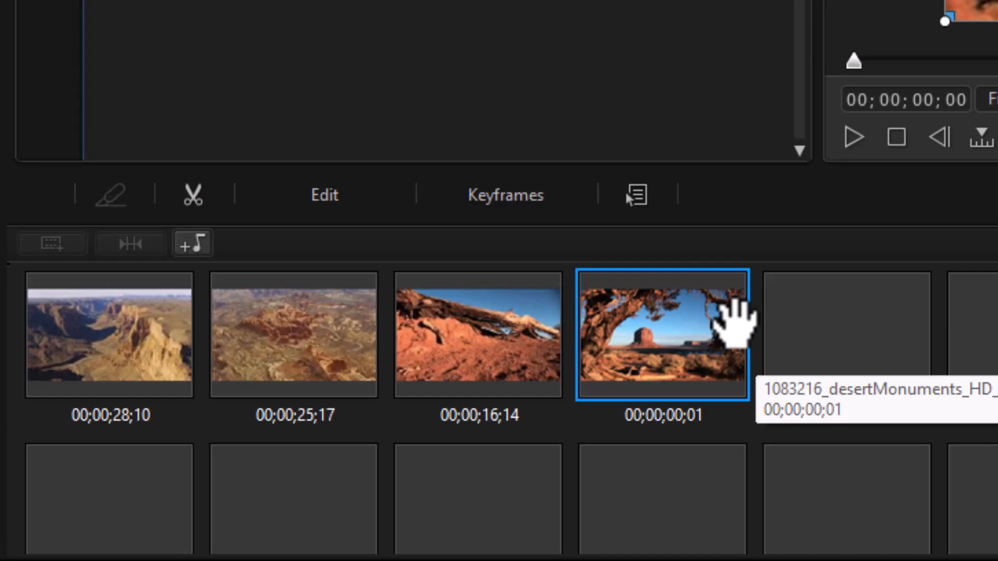
{"action": "key", "text": "Tab"}
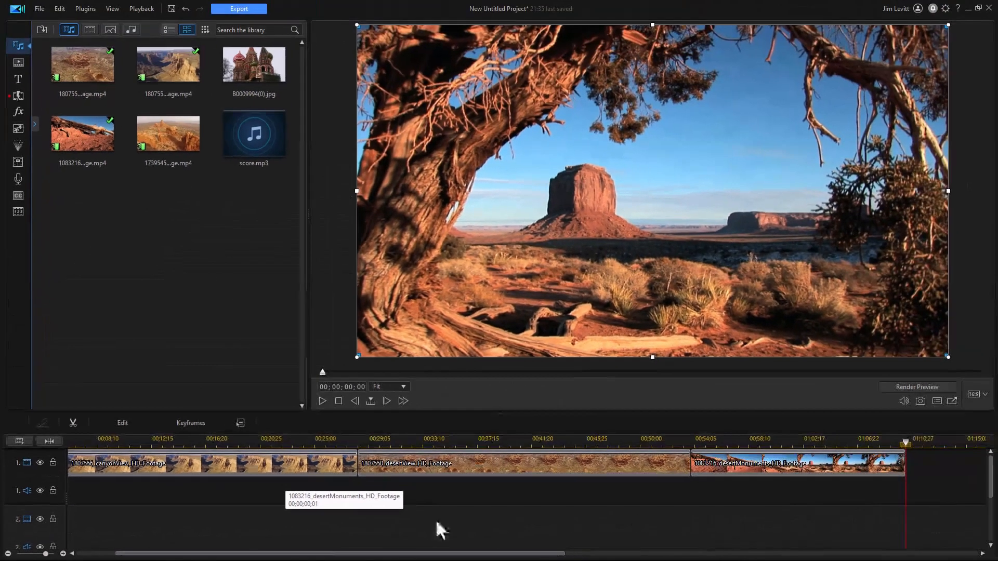
{"action": "key", "text": "Tab"}
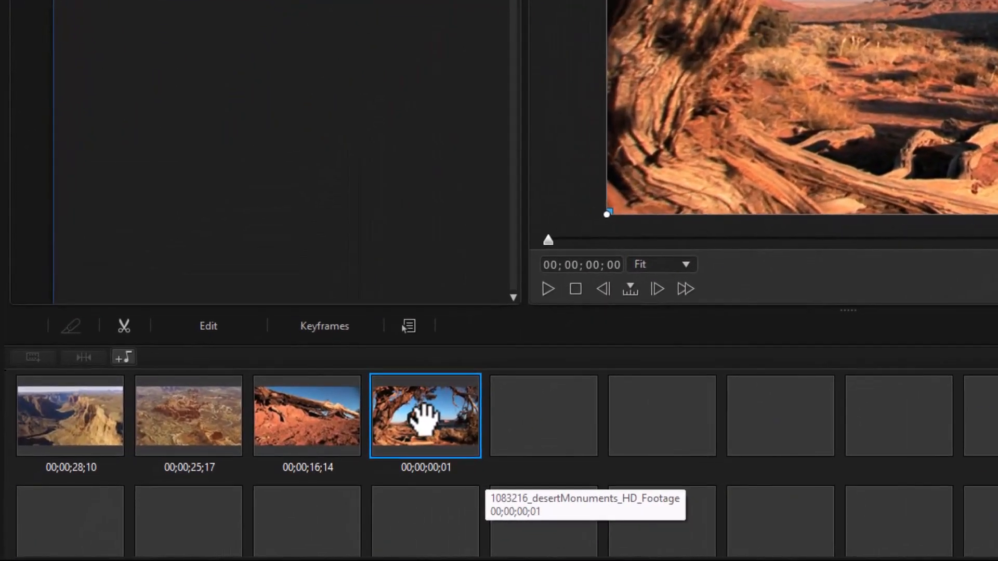
{"action": "right_click", "coordinate": [435, 412]}
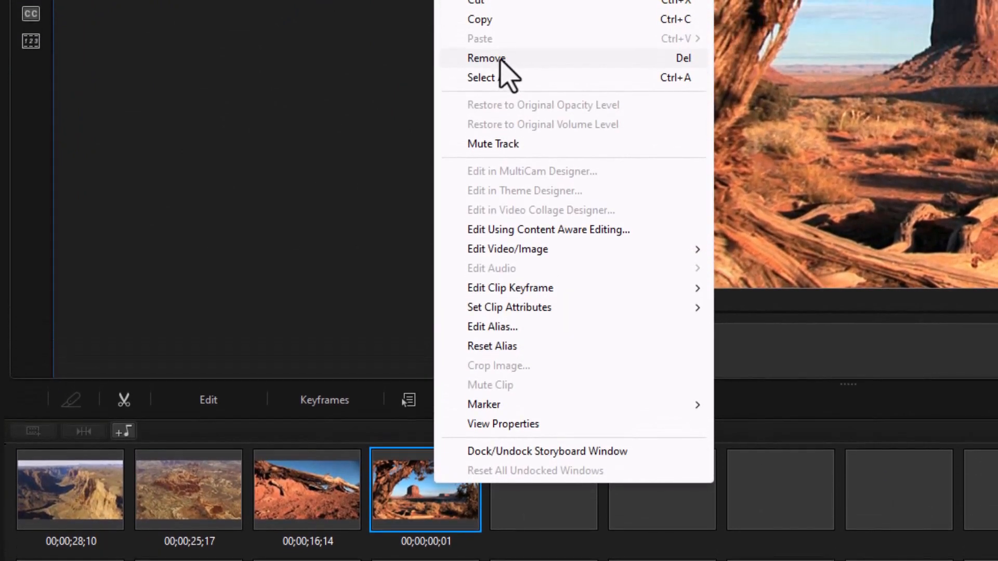
{"action": "left_click", "coordinate": [500, 60]}
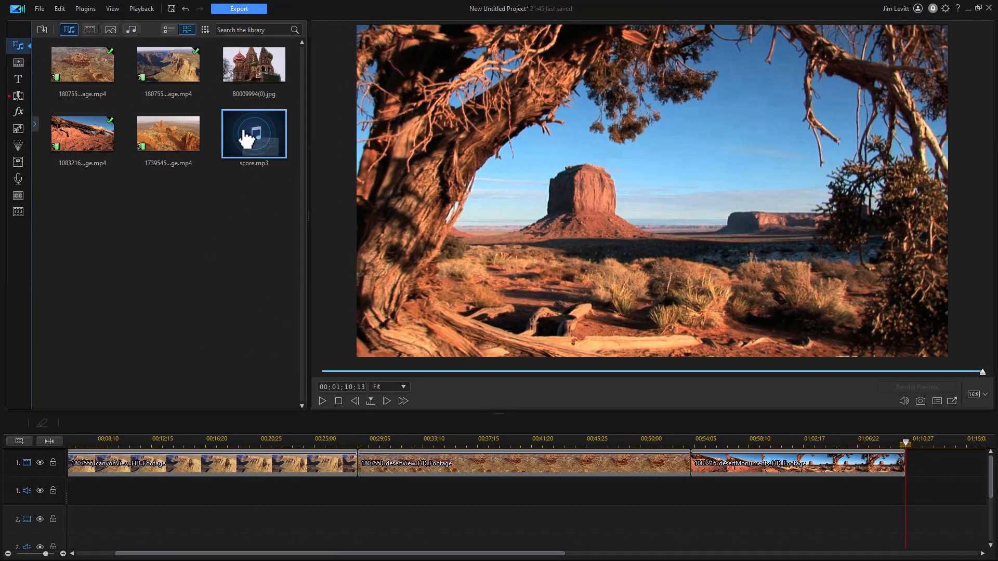
- Add score.mp3 to the first audio track, then remove it again, leaving a gap
{"action": "left_click_drag", "start_coordinate": [258, 139], "coordinate": [33, 495]}
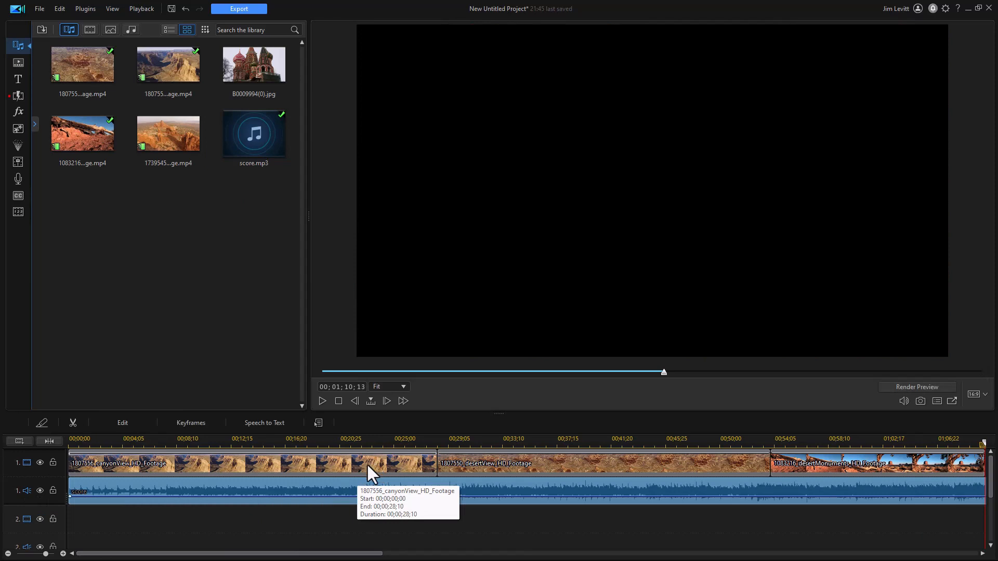
{"action": "left_click", "coordinate": [49, 441]}
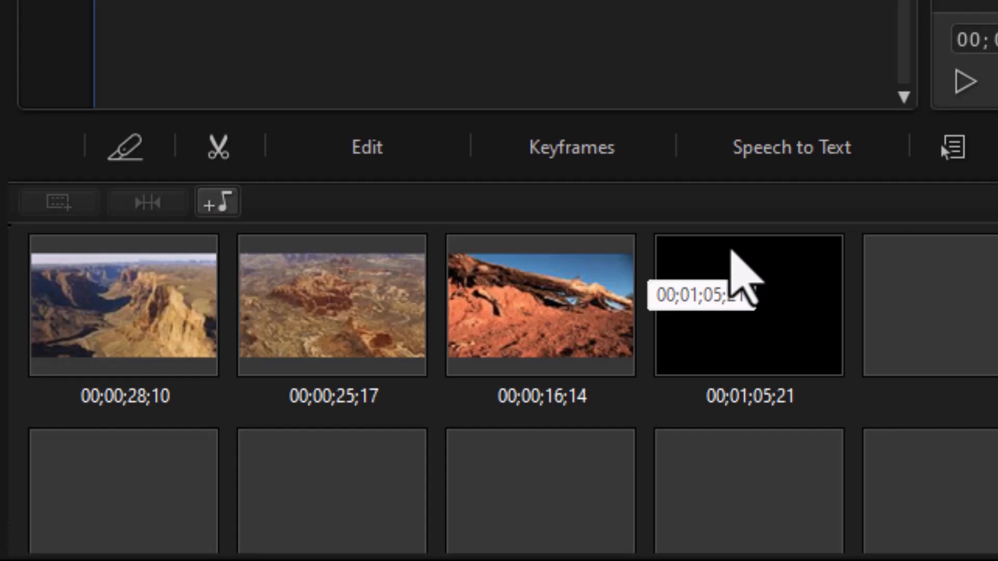
{"action": "key", "text": "Tab"}
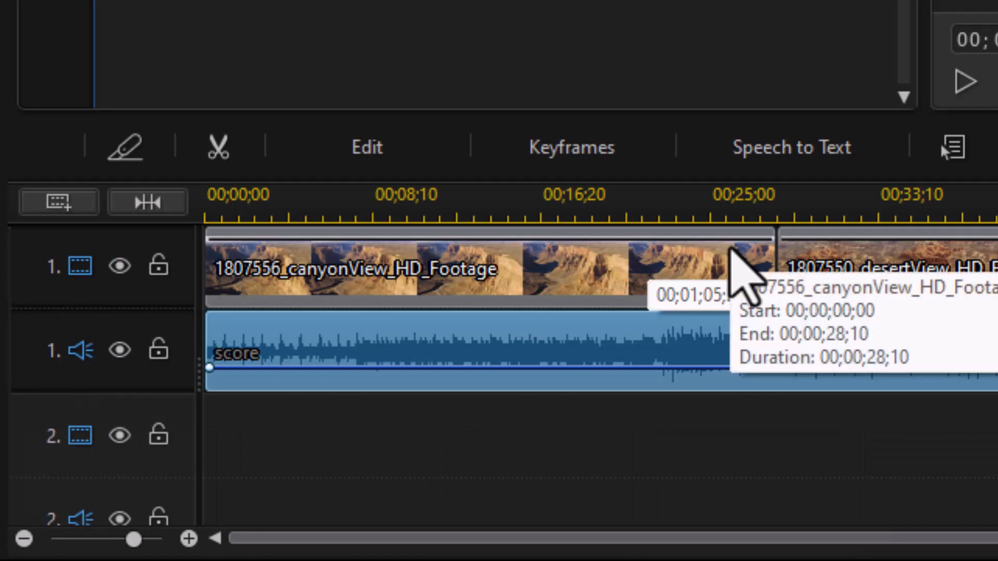
{"action": "key", "text": "Delete"}
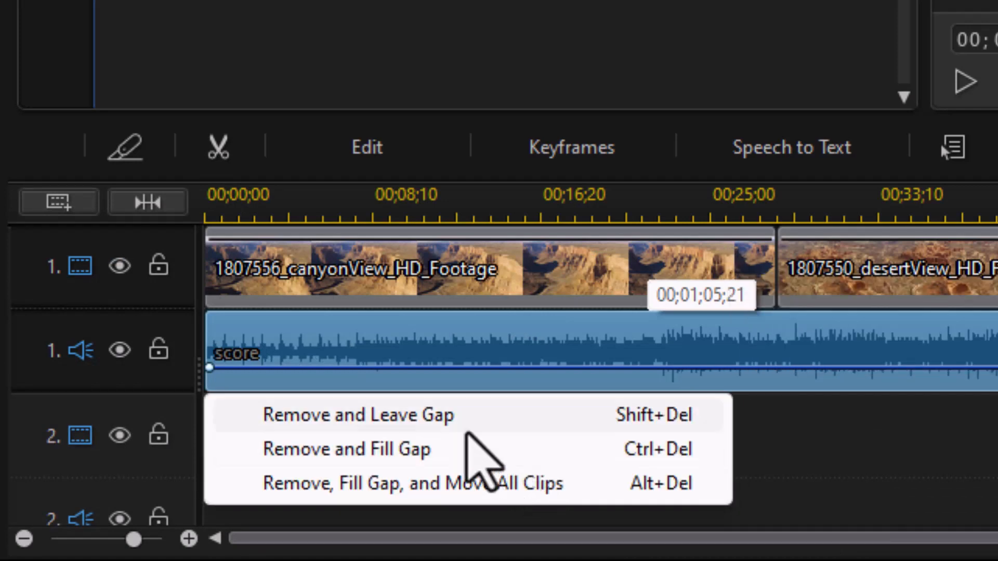
{"action": "left_click", "coordinate": [467, 422]}
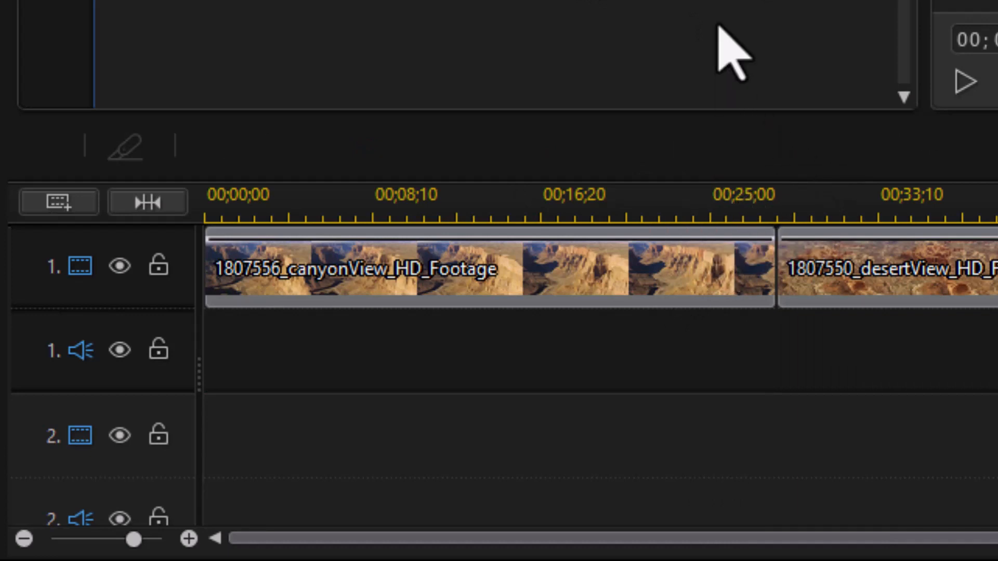
- Add 1904823_signatureCocktail_Standard.wav as background music from the storyboard, keeping the default music/video mix
{"action": "key", "text": "Tab"}
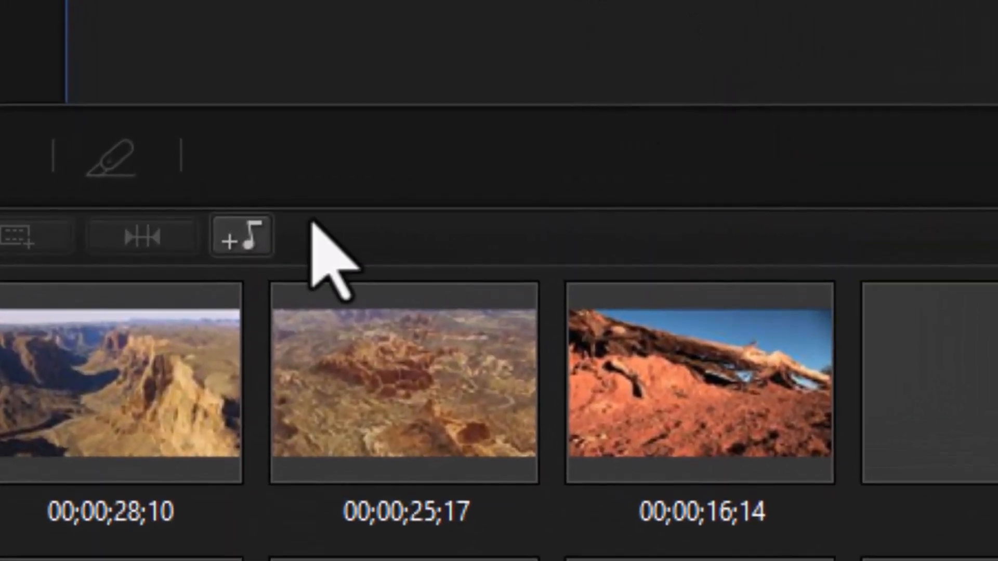
{"action": "left_click", "coordinate": [224, 241]}
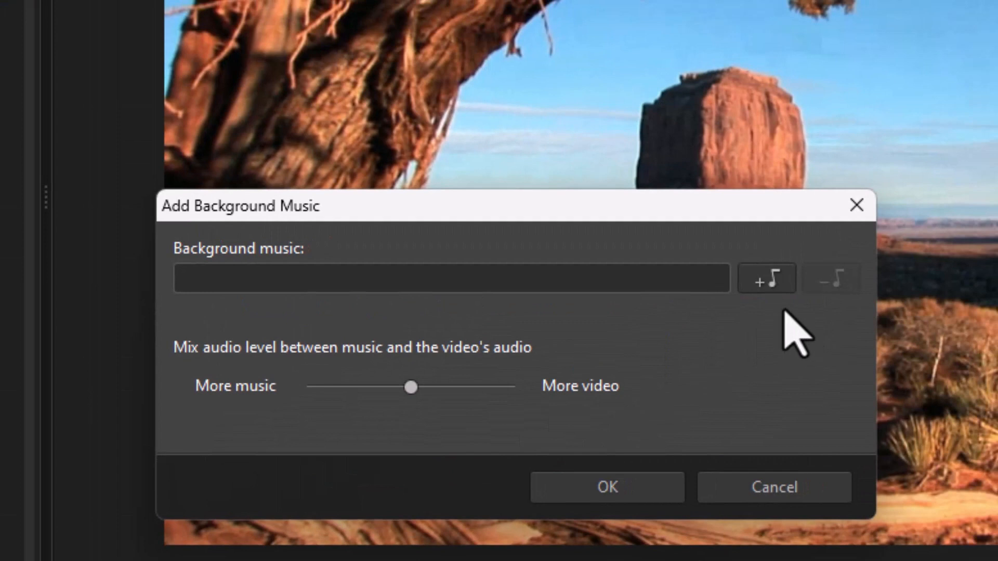
{"action": "left_click", "coordinate": [768, 284]}
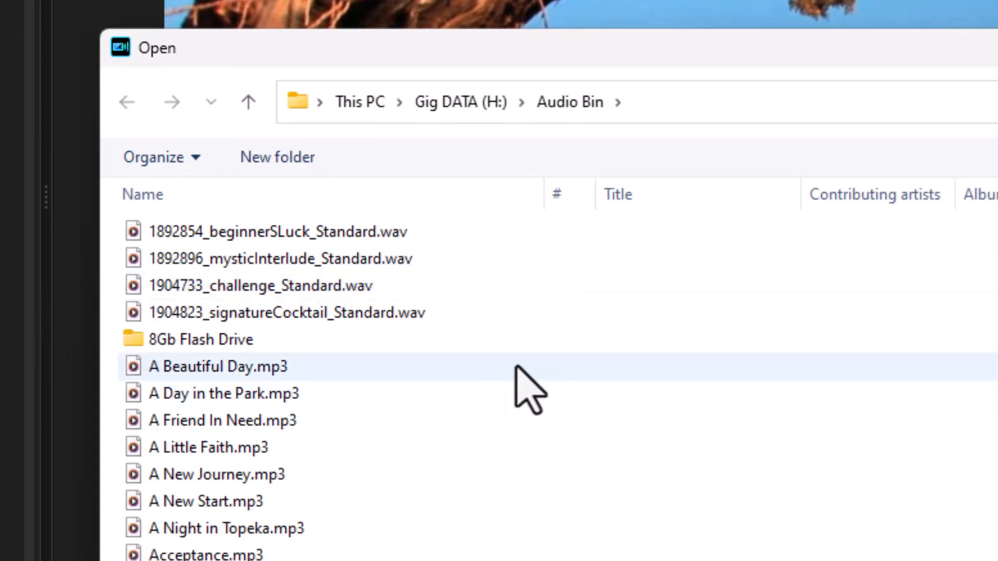
{"action": "double_click", "coordinate": [434, 318]}
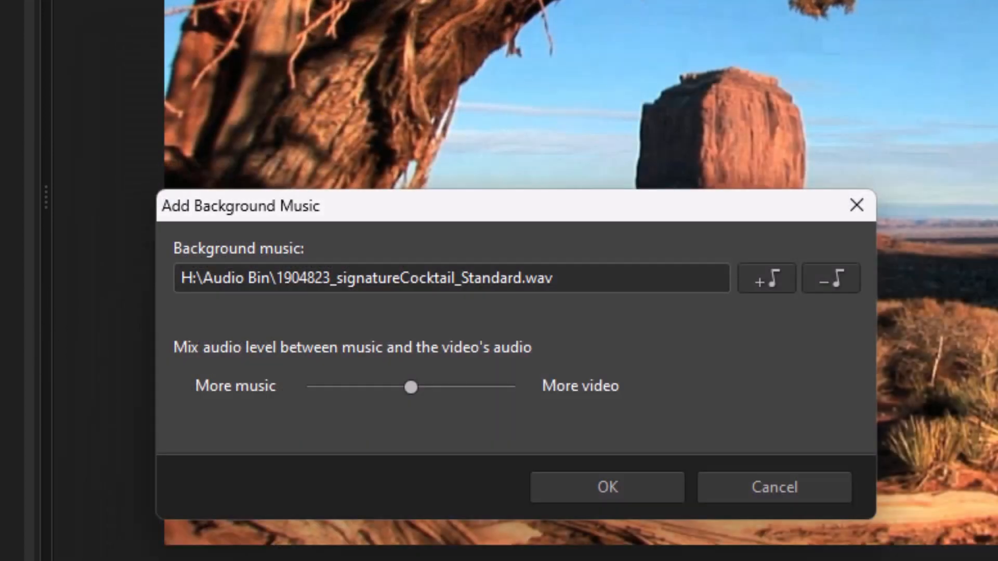
{"action": "left_click", "coordinate": [653, 496]}
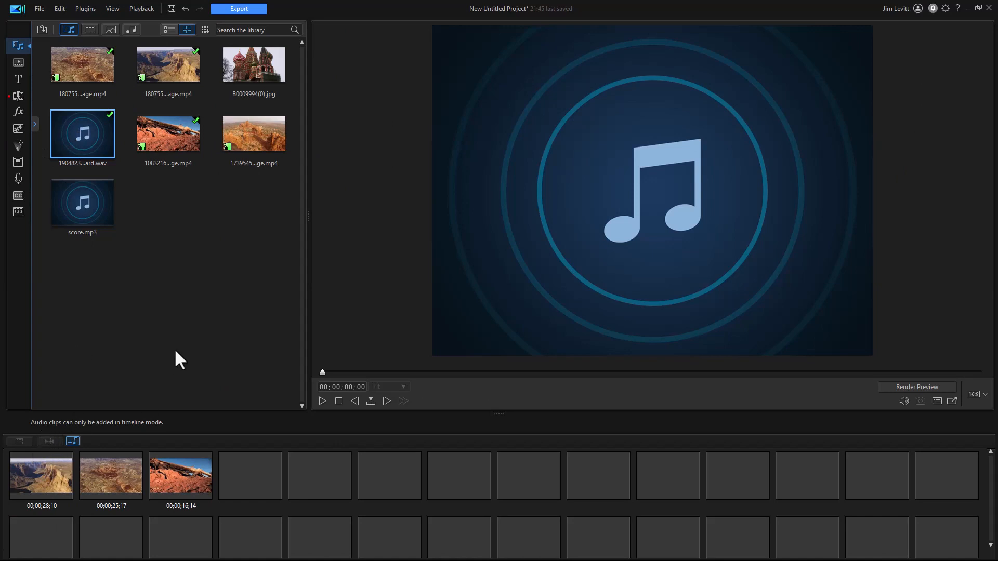
- Examine the background music on the music track in timeline view, toggling between storyboard and timeline
{"action": "key", "text": "Tab"}
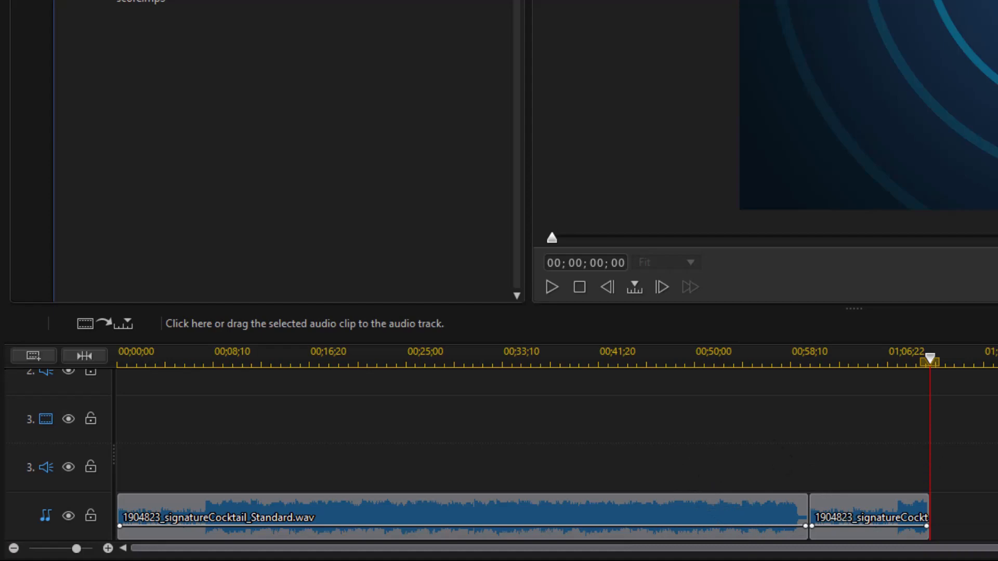
{"action": "scroll", "coordinate": [520, 452], "scroll_direction": "up", "scroll_amount": 3}
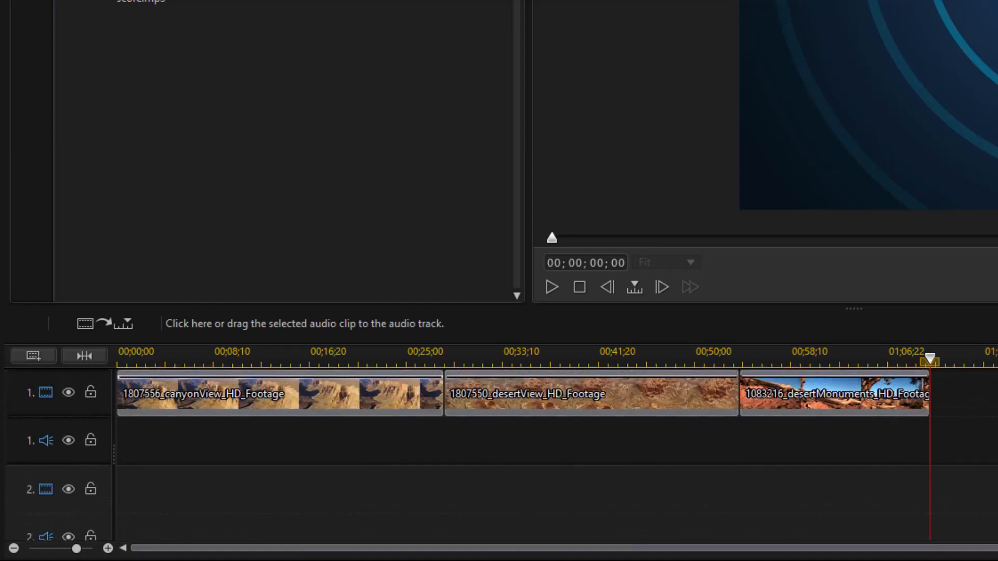
{"action": "scroll", "coordinate": [520, 452], "scroll_direction": "down", "scroll_amount": 3}
{"action": "scroll", "coordinate": [520, 453], "scroll_direction": "up", "scroll_amount": 3}
{"action": "key", "text": "Tab"}
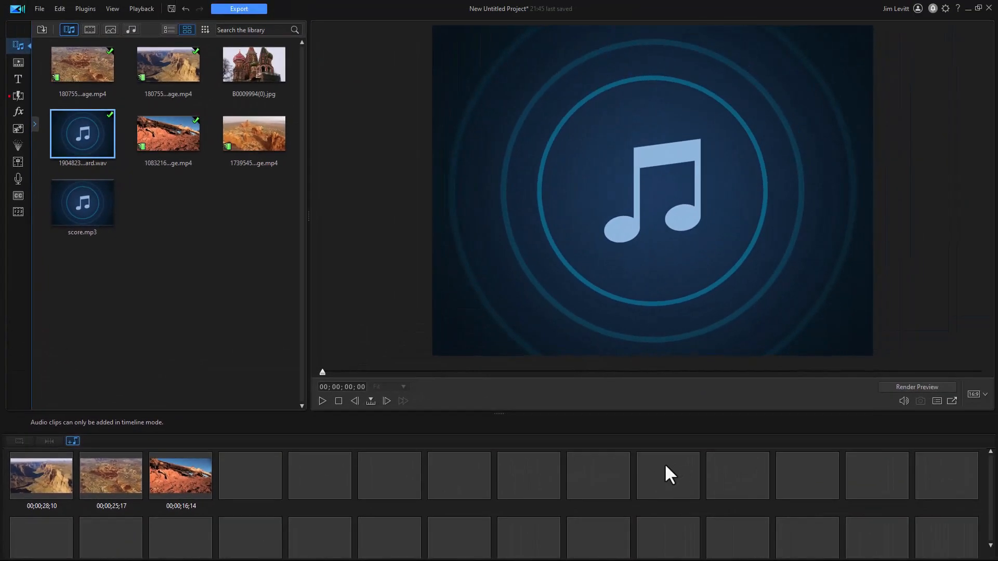
{"action": "key", "text": "Tab"}
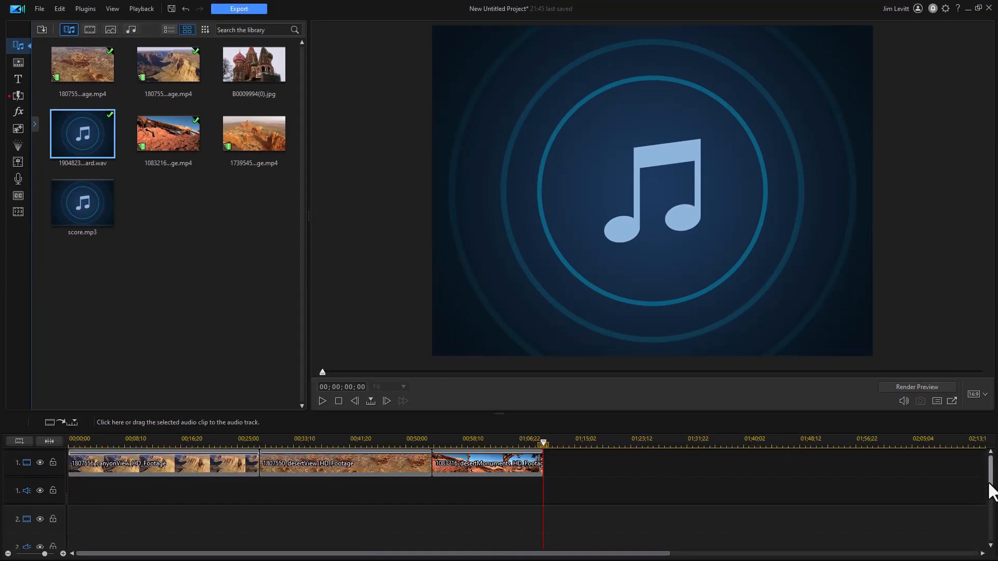
- Delete the background music clip from the music track and return to storyboard view
{"action": "left_click_drag", "start_coordinate": [992, 487], "coordinate": [990, 543]}
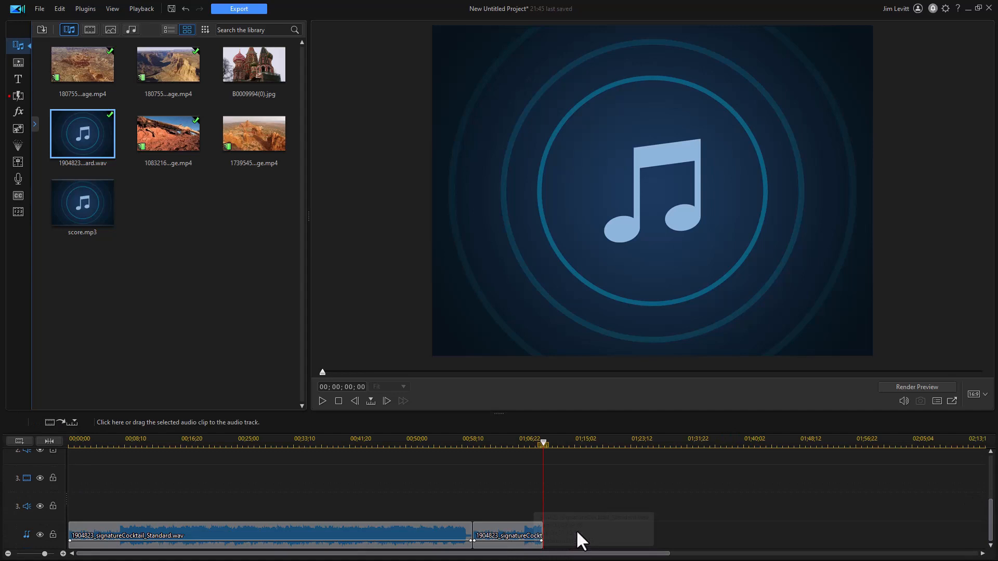
{"action": "left_click", "coordinate": [591, 546]}
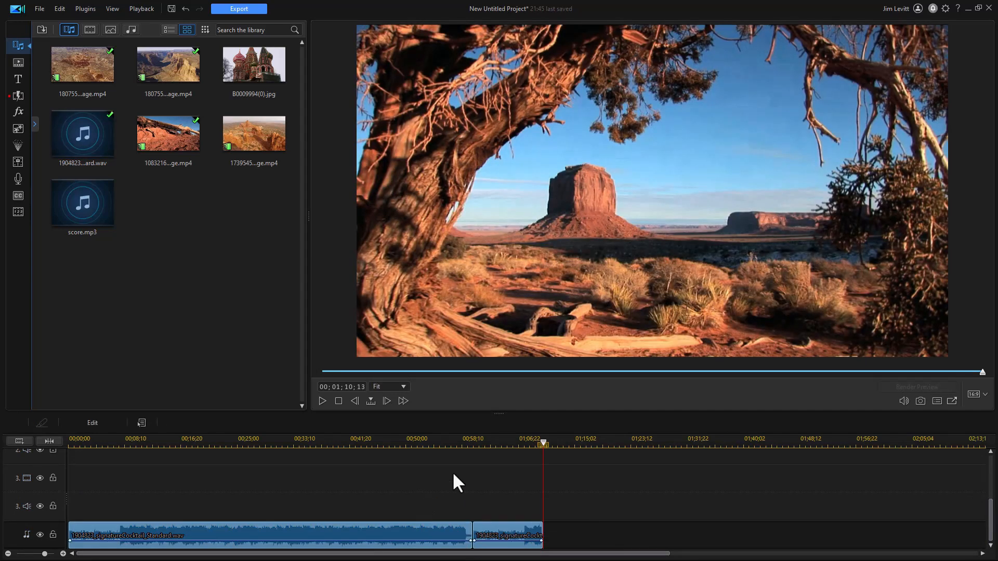
{"action": "key", "text": "Delete"}
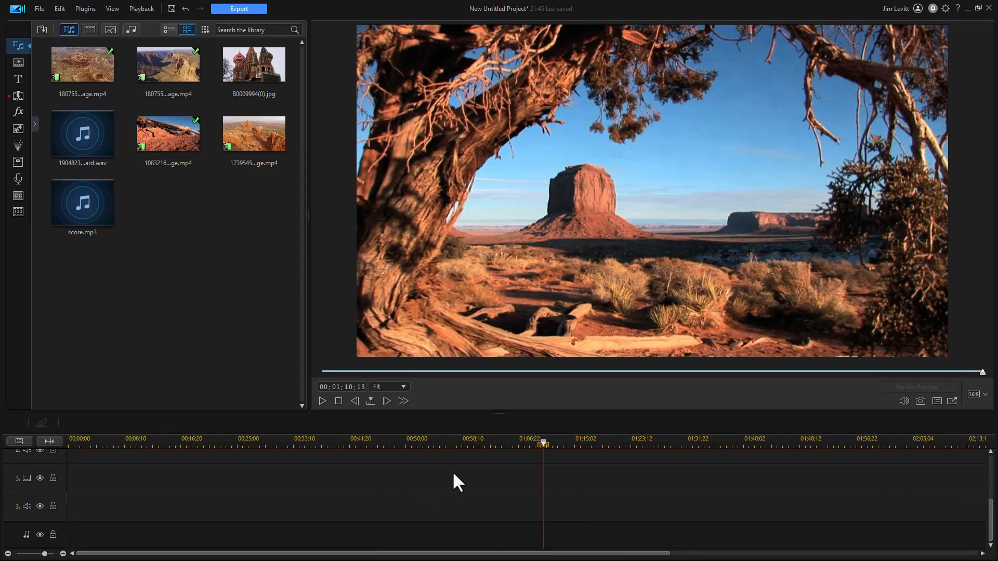
{"action": "key", "text": "Tab"}
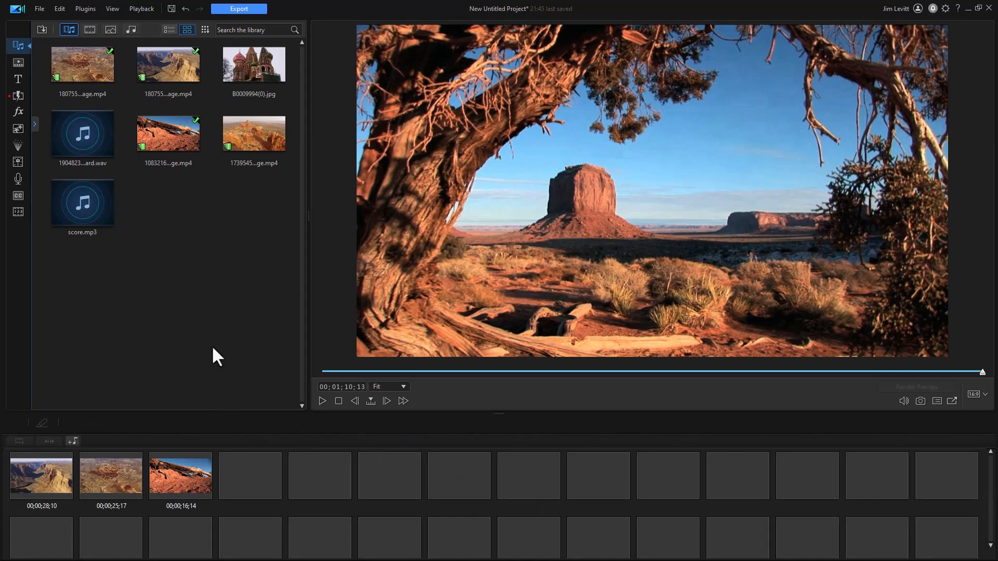